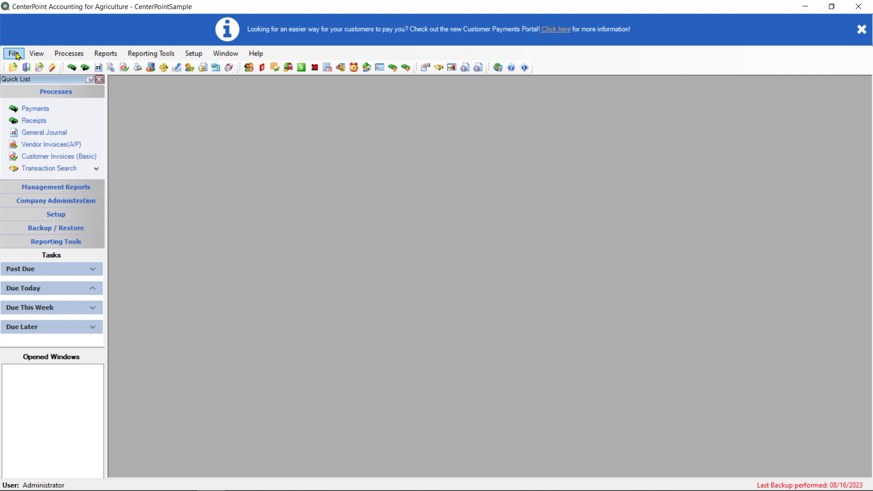
# Open the Database Security preferences at the database level and save them with database security in use
pyautogui.click(17, 56)
pyautogui.click(55, 139)
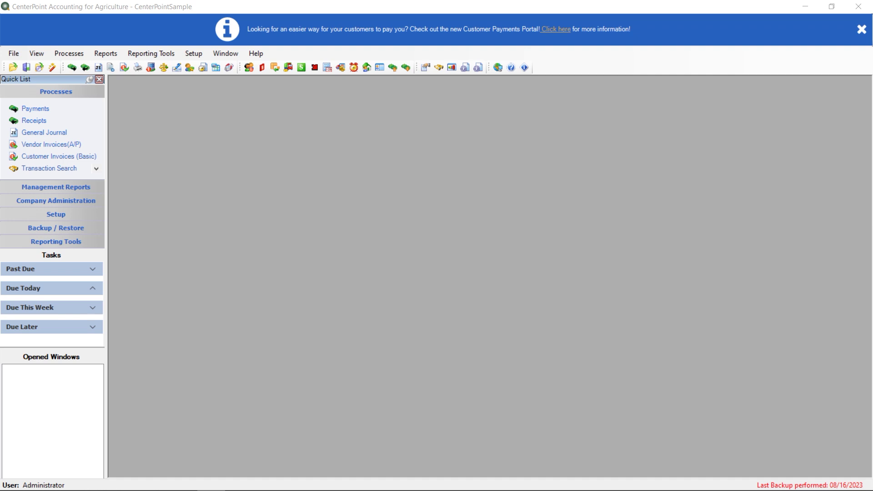
pyautogui.moveTo(639, 113); pyautogui.dragTo(402, 128)
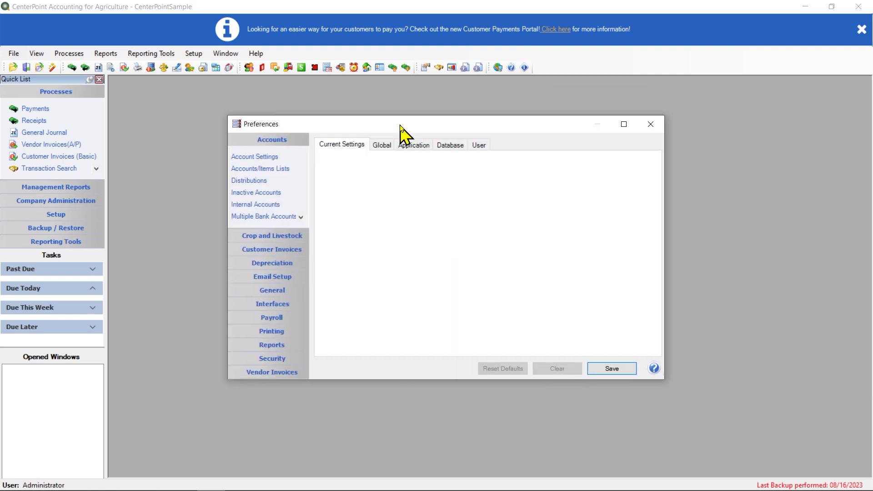
pyautogui.click(280, 362)
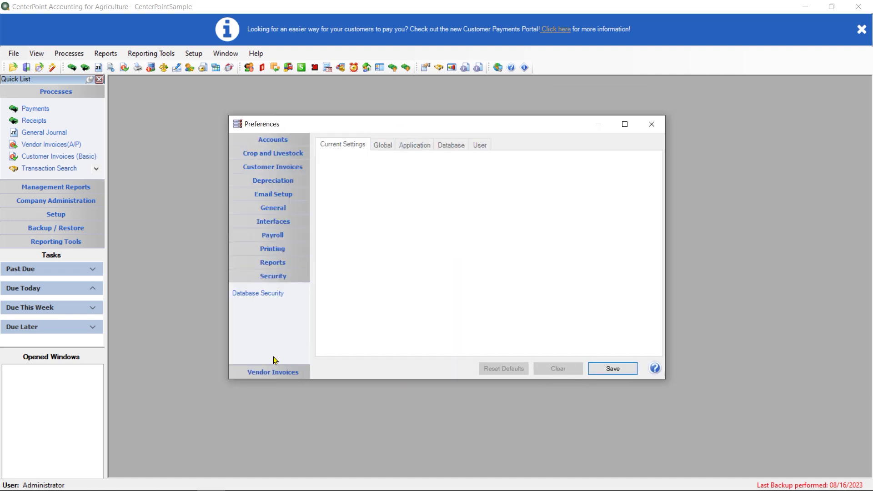
pyautogui.click(255, 294)
pyautogui.click(453, 145)
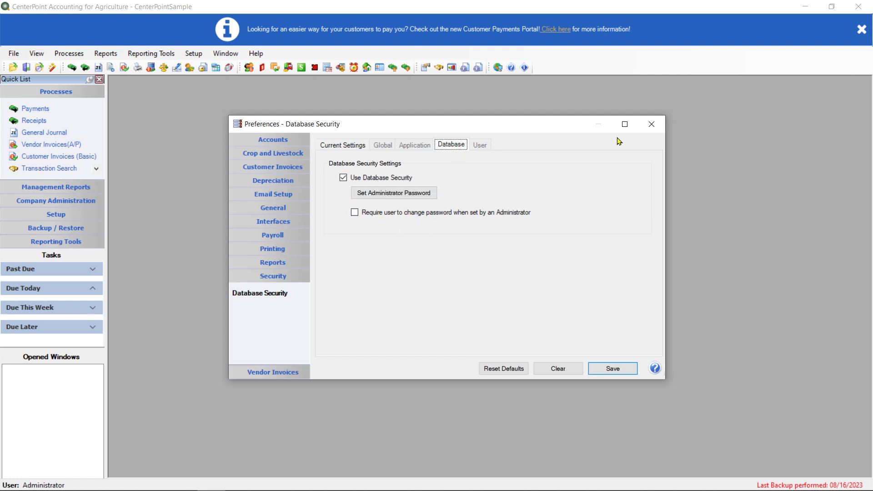
pyautogui.click(610, 368)
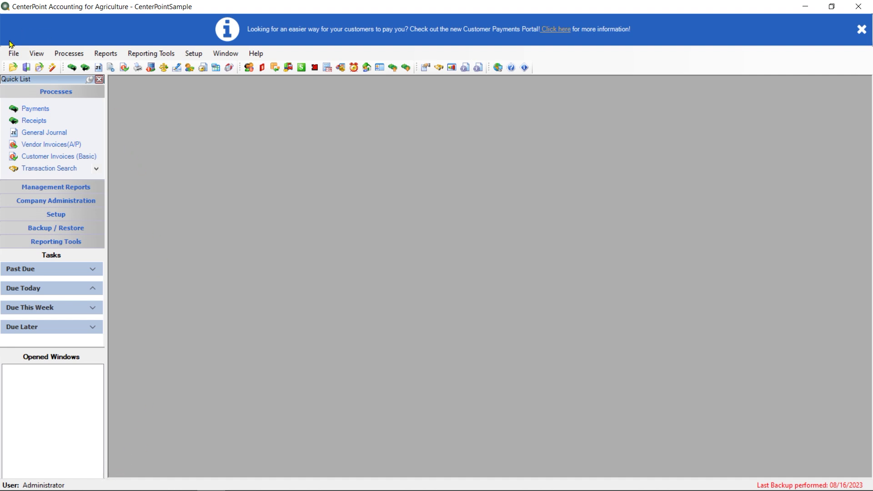
pyautogui.click(11, 56)
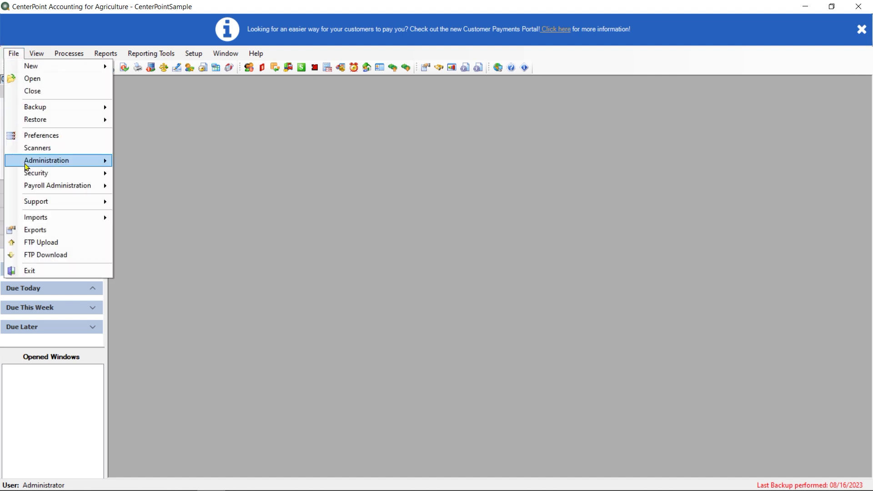
pyautogui.moveTo(26, 176)
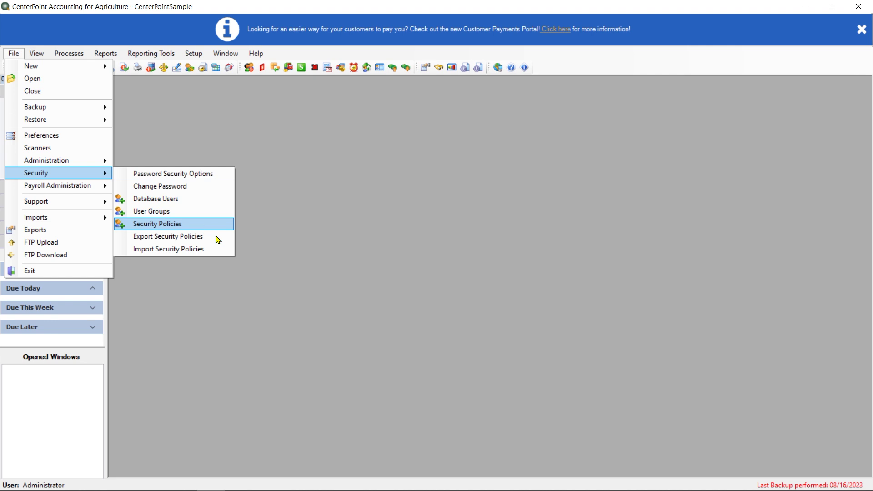
pyautogui.click(377, 276)
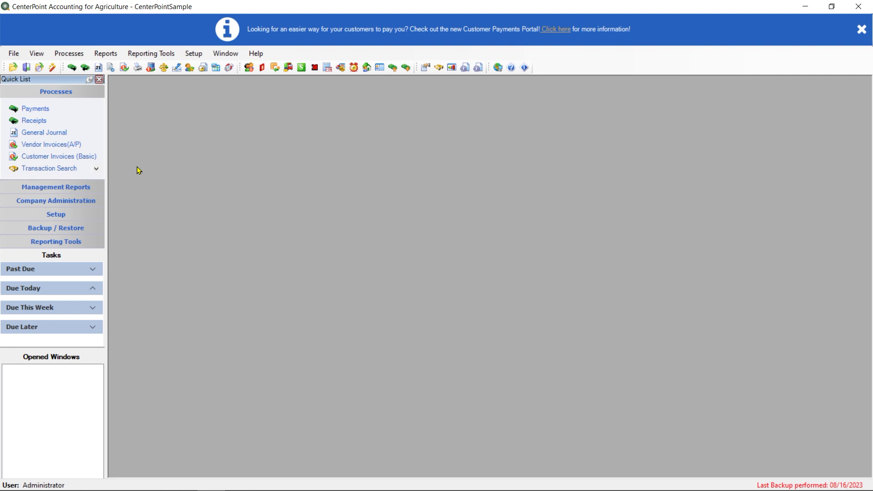
# Open the security settings of the Payments Journal (Summary) report from the Payments group of the Transaction Reports
pyautogui.click(105, 53)
pyautogui.click(114, 66)
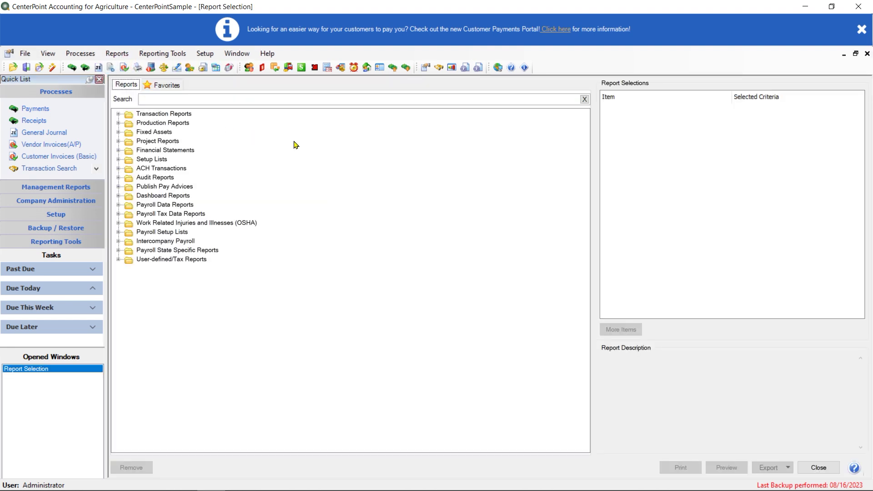
pyautogui.click(121, 117)
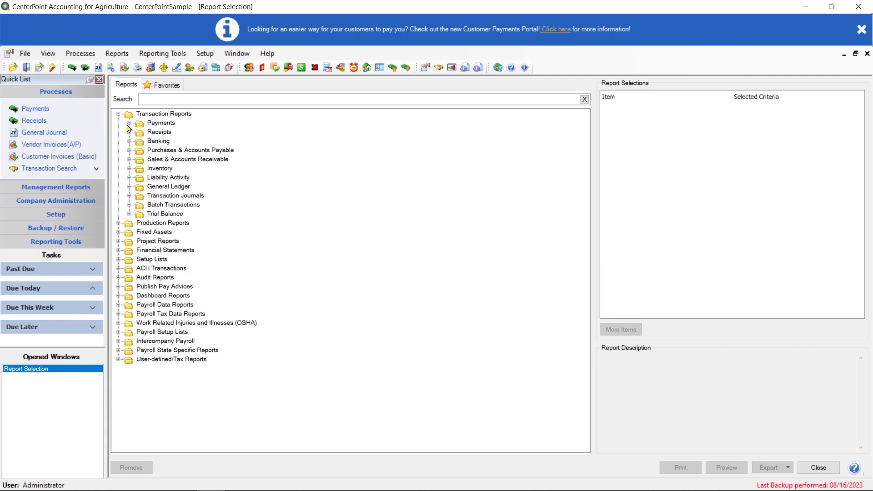
pyautogui.click(129, 123)
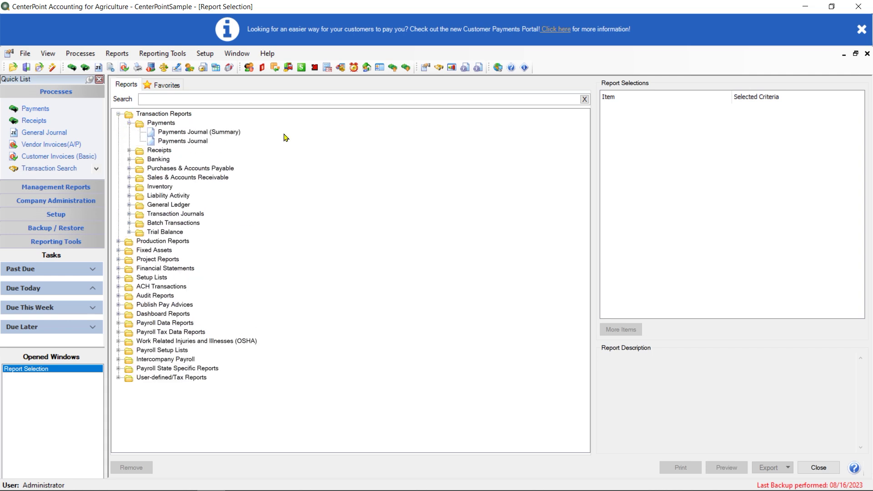
pyautogui.click(189, 135)
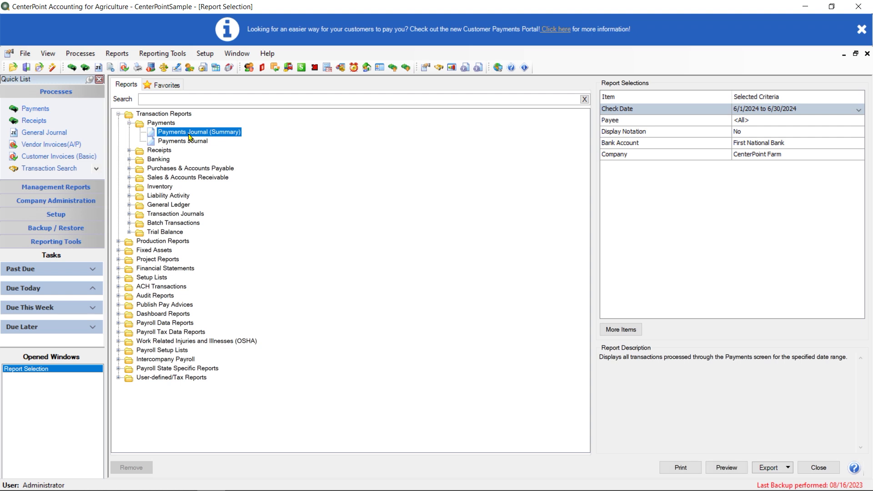
pyautogui.rightClick(189, 136)
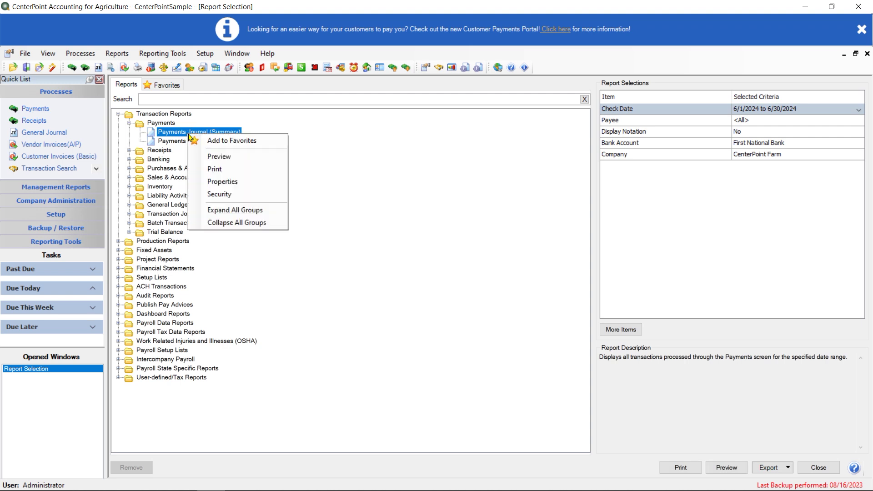
pyautogui.click(217, 194)
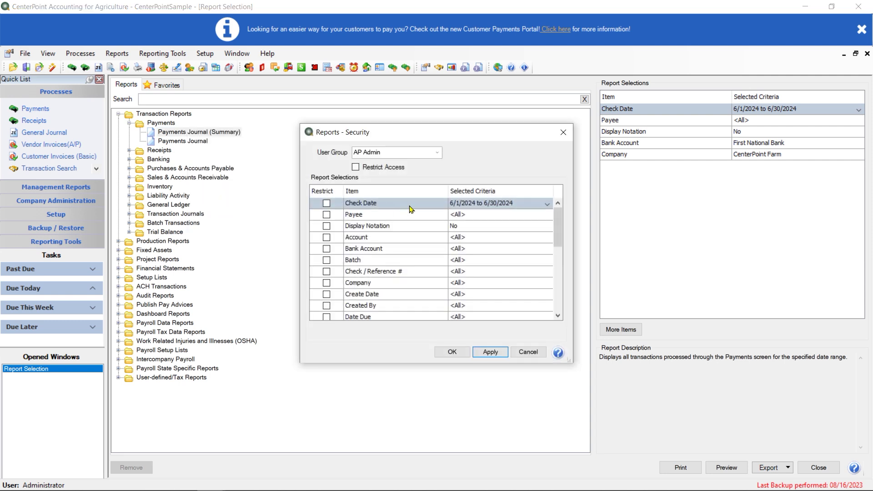
# Review the report's access restrictions for the AP Admin and AR Admin user groups
pyautogui.click(439, 155)
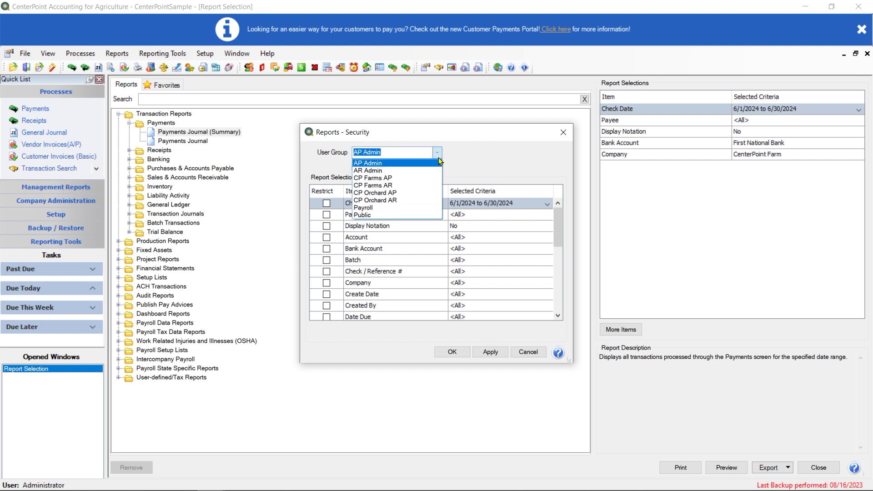
pyautogui.click(400, 182)
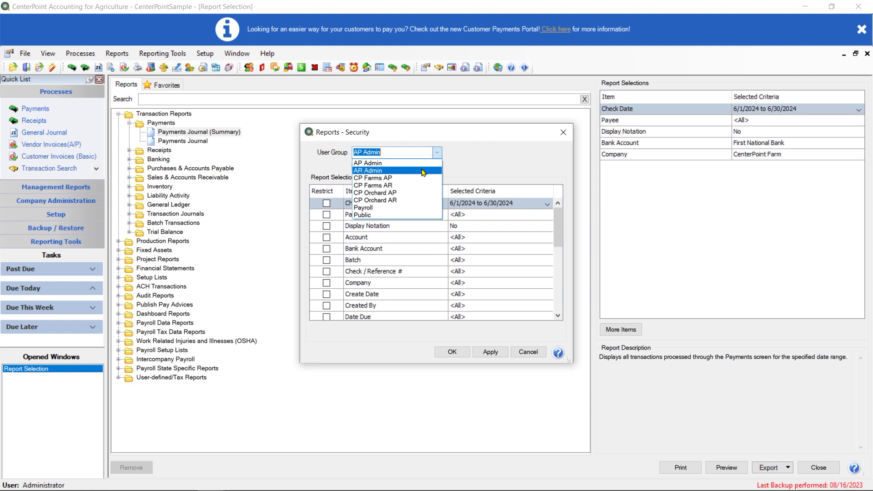
pyautogui.click(386, 166)
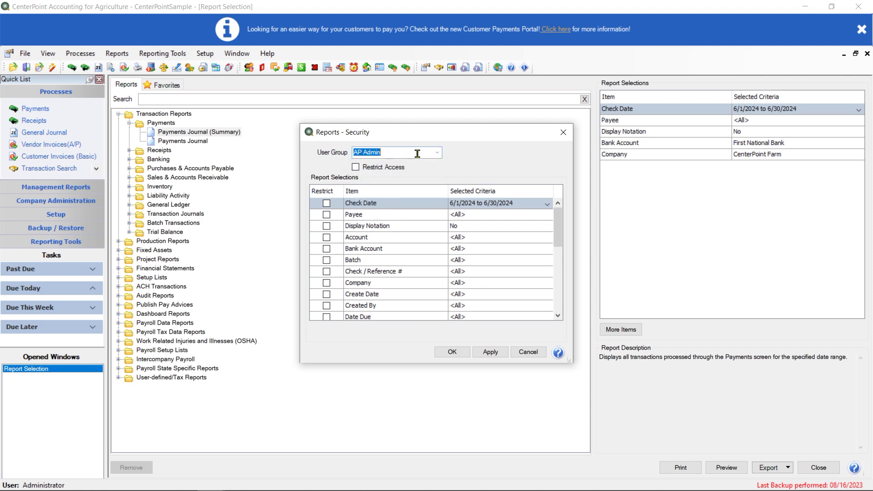
pyautogui.click(436, 153)
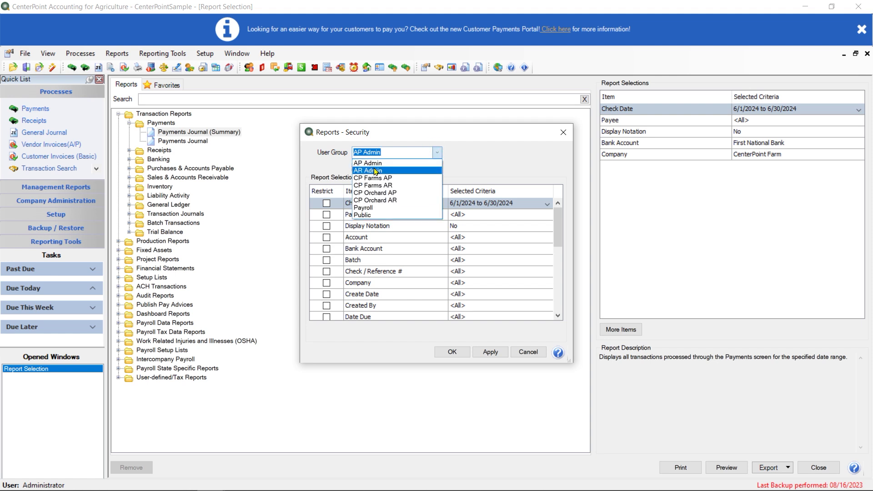
pyautogui.click(377, 171)
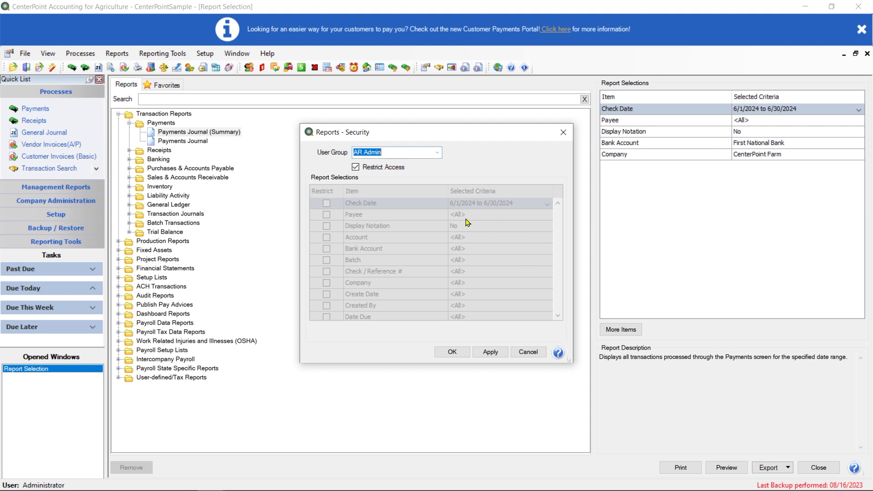
# Switch to the CP Farms AP user group and examine which report selections are restricted for it
pyautogui.click(437, 154)
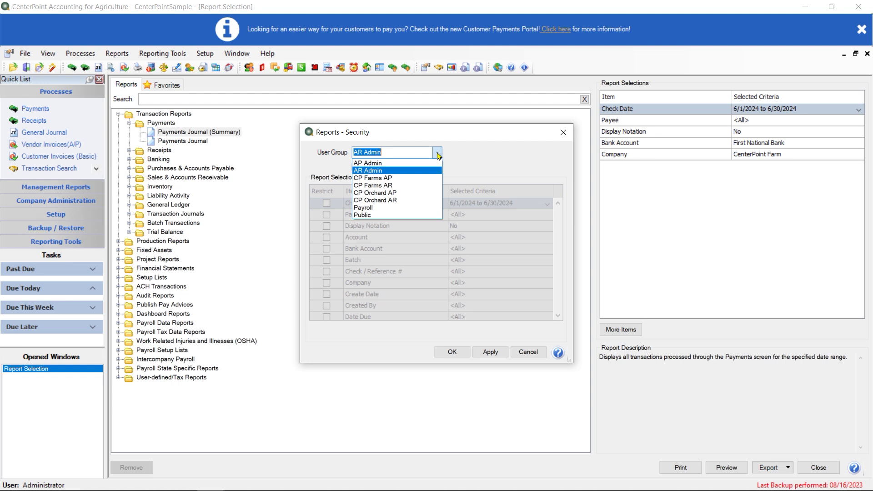
pyautogui.click(397, 178)
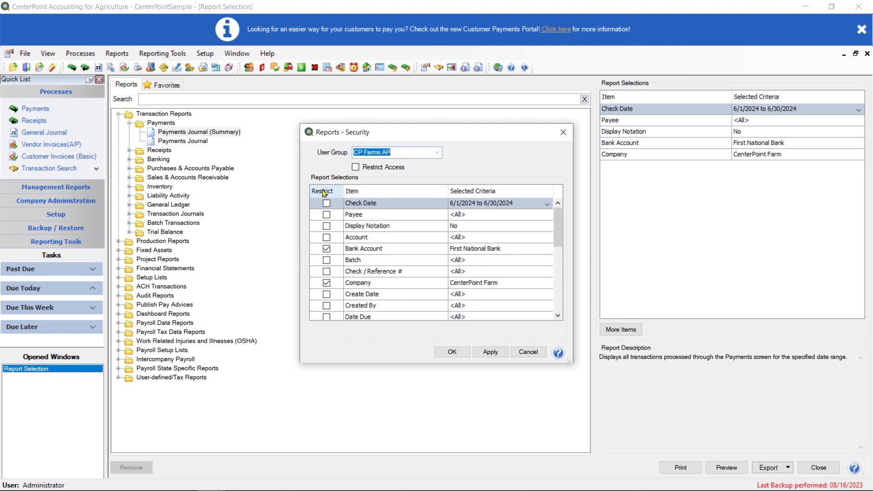
pyautogui.scroll(-3, 390, 270)
pyautogui.scroll(-3, 392, 267)
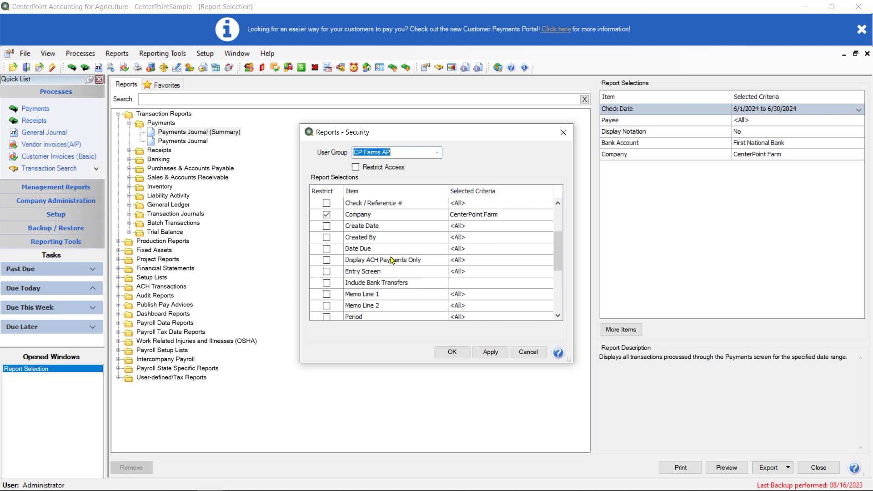
pyautogui.scroll(2, 385, 235)
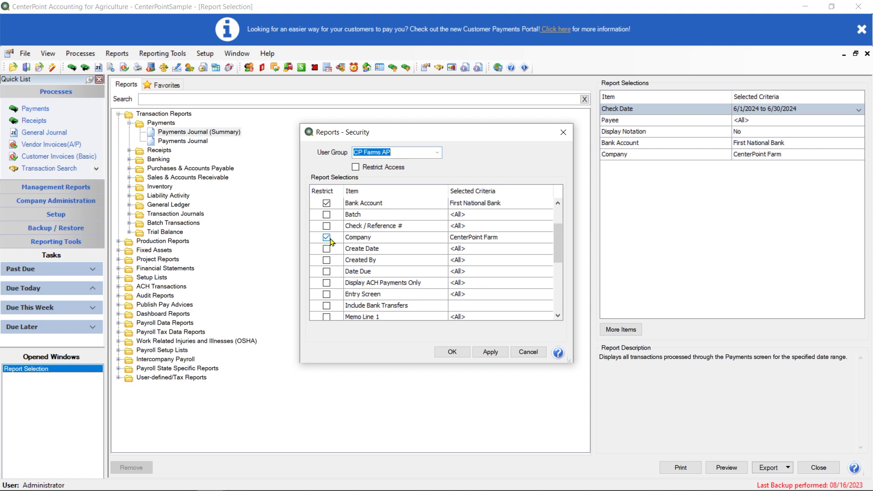
# Confirm CenterPoint Farm as the restricted Company and First National Bank as the restricted Bank Account
pyautogui.click(539, 242)
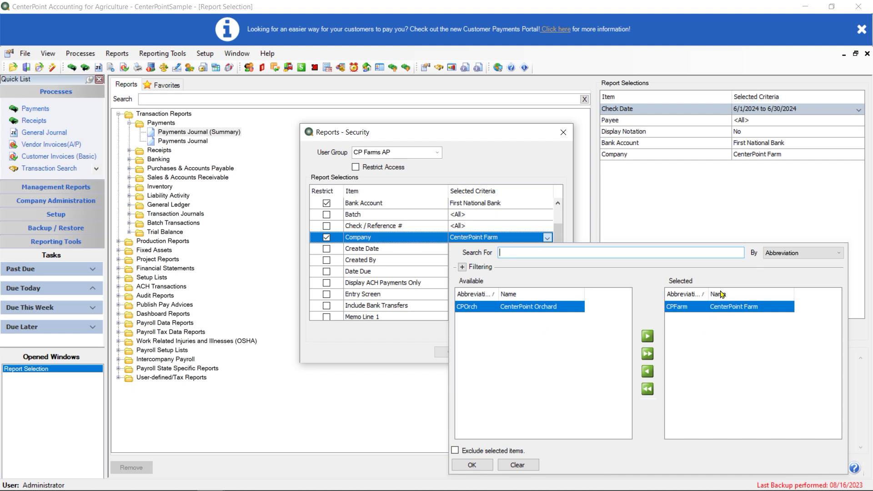
pyautogui.click(473, 465)
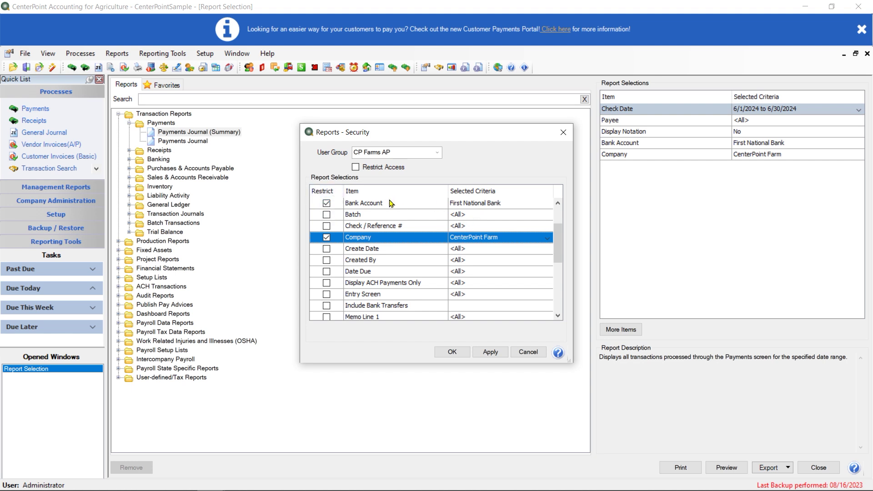
pyautogui.click(500, 205)
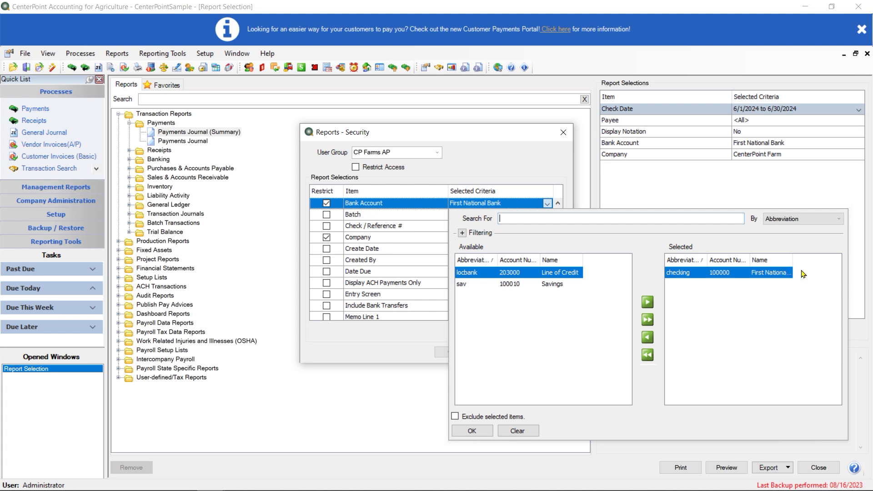
pyautogui.click(464, 432)
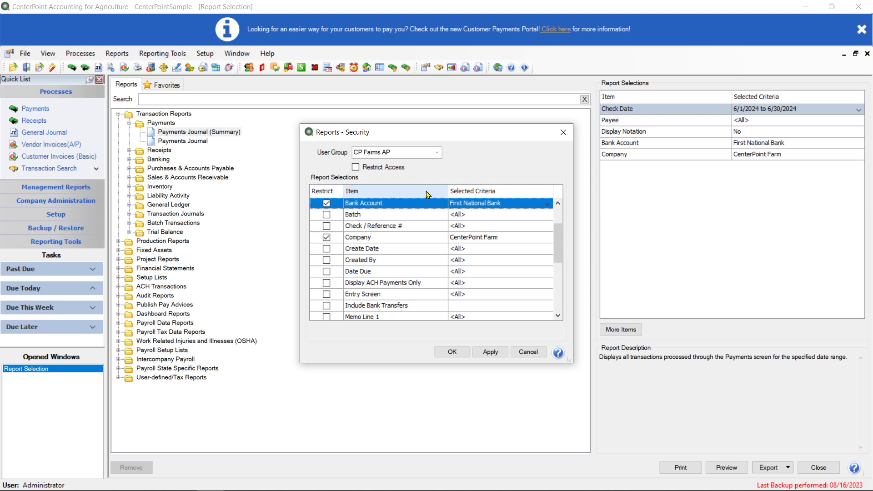
# Apply the report security configuration for CP Farms AP and close the security settings and the report selection
pyautogui.click(494, 354)
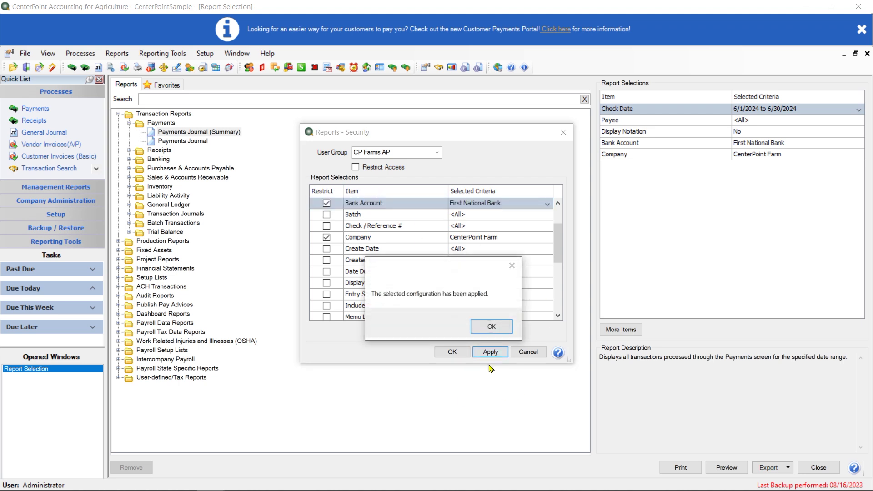
pyautogui.click(492, 329)
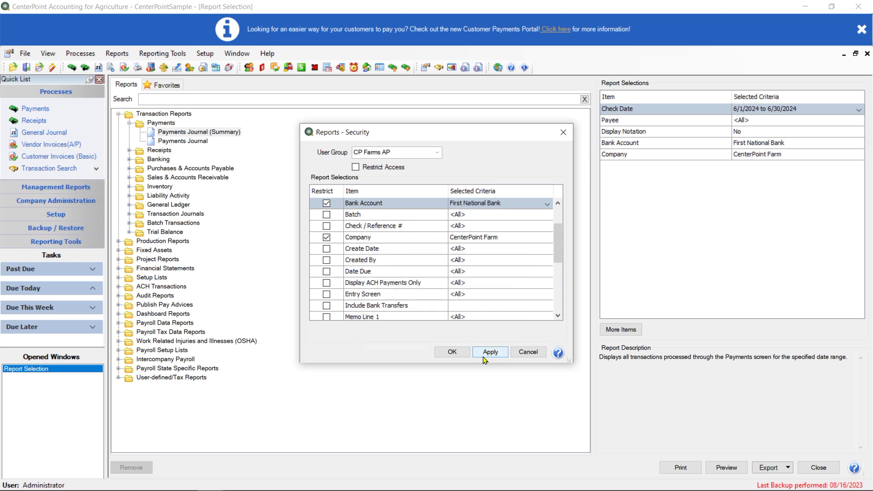
pyautogui.click(446, 358)
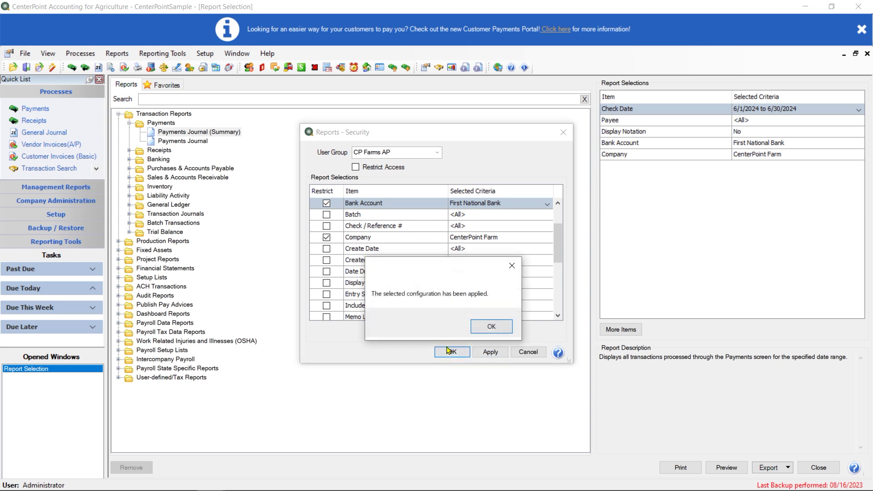
pyautogui.click(480, 330)
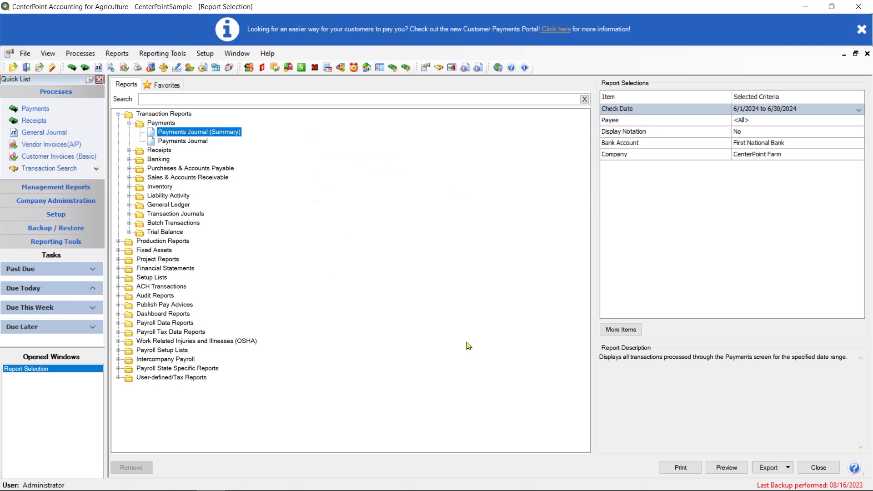
pyautogui.click(823, 469)
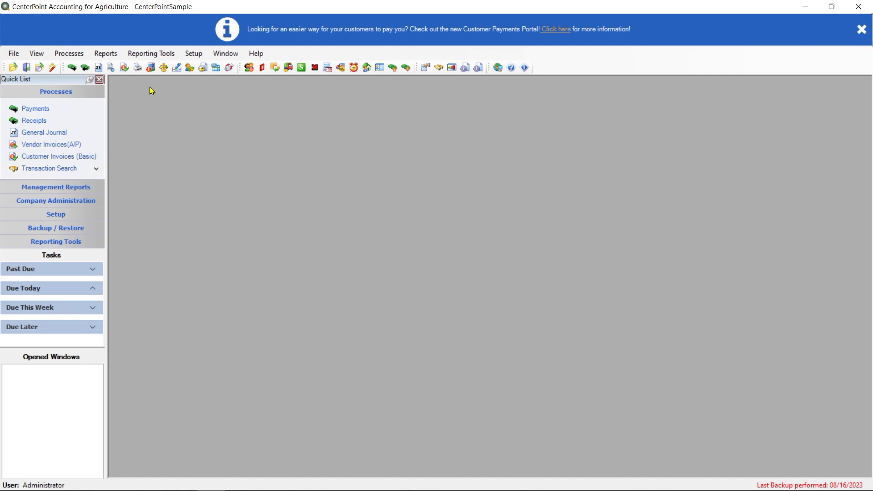
# Reopen the CenterPointSample database and log in under a different user's name instead of administrator
pyautogui.click(15, 55)
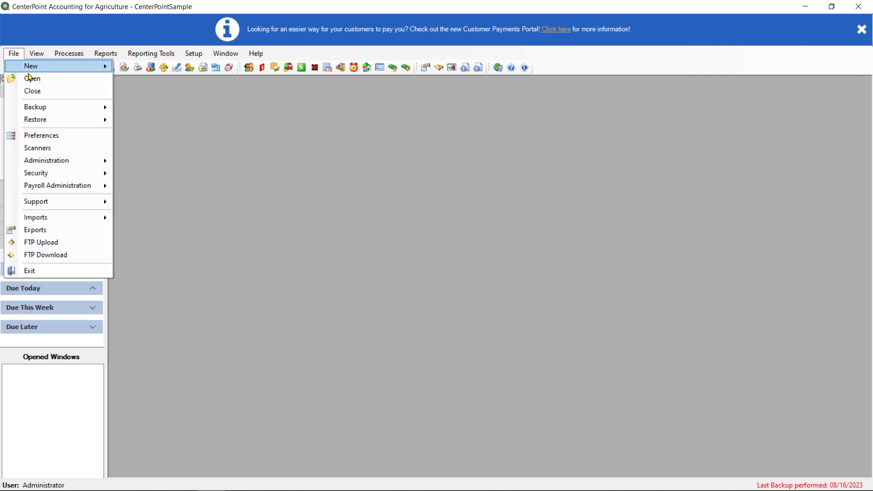
pyautogui.click(30, 78)
pyautogui.click(384, 294)
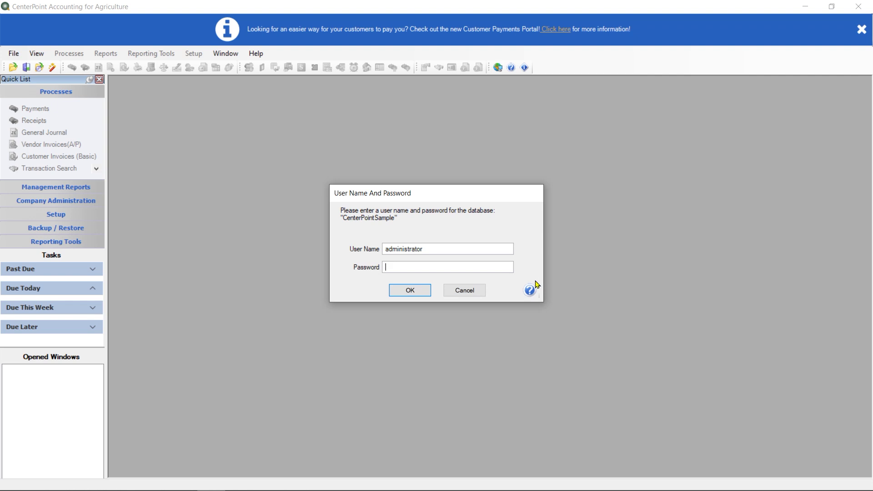
pyautogui.moveTo(434, 249); pyautogui.dragTo(320, 251)
pyautogui.write('Charlene')
pyautogui.press('Tab')
pyautogui.press('Return')
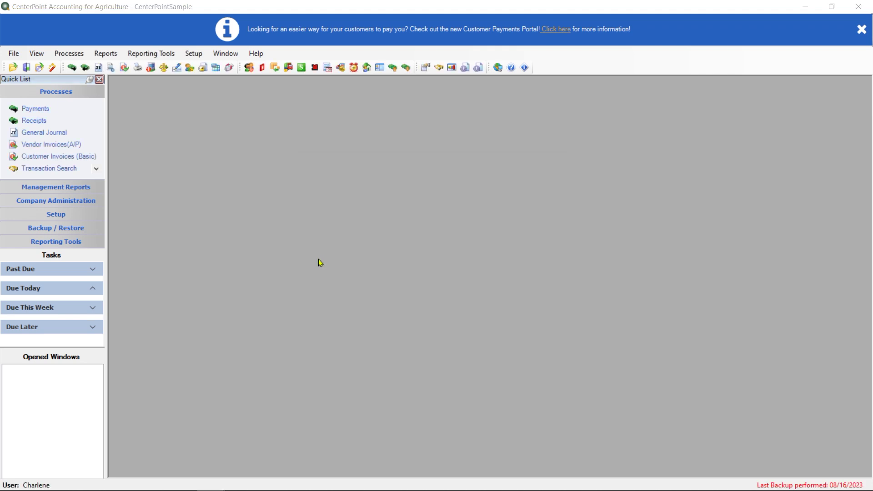
# Open the report selection and select Payments Journal (Summary) among the Payments transaction reports
pyautogui.click(105, 53)
pyautogui.click(119, 65)
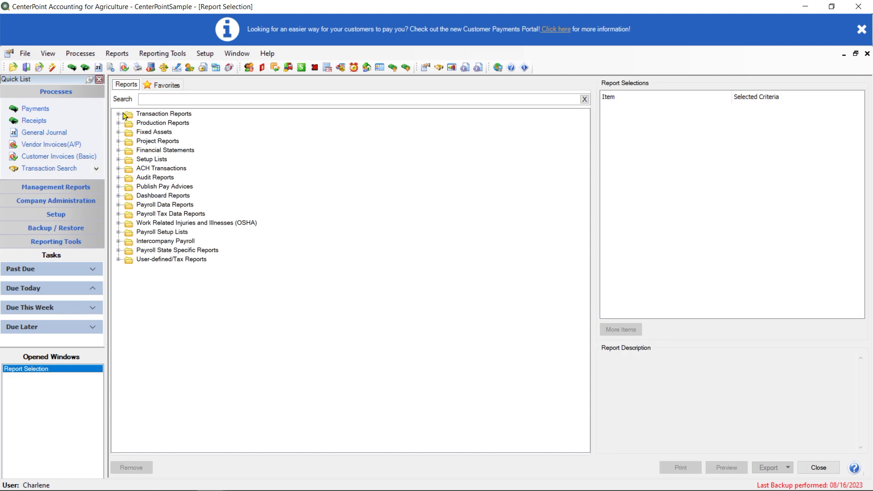
pyautogui.click(119, 114)
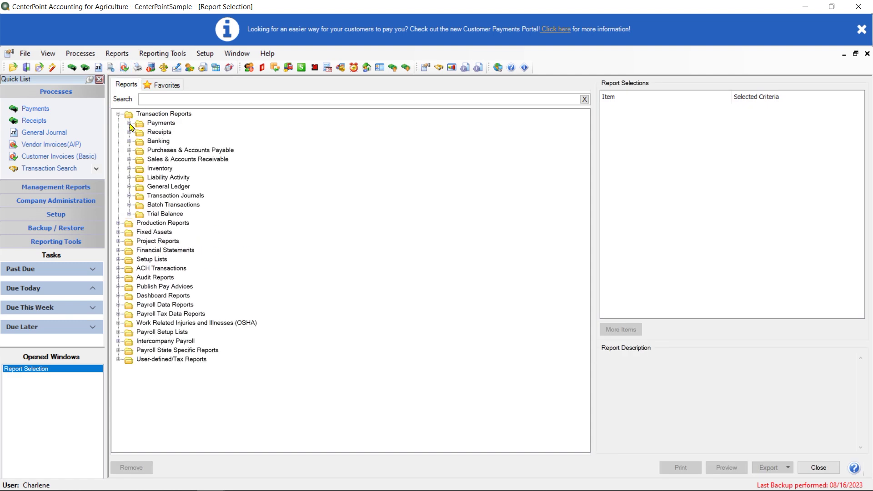
pyautogui.click(129, 124)
pyautogui.click(173, 133)
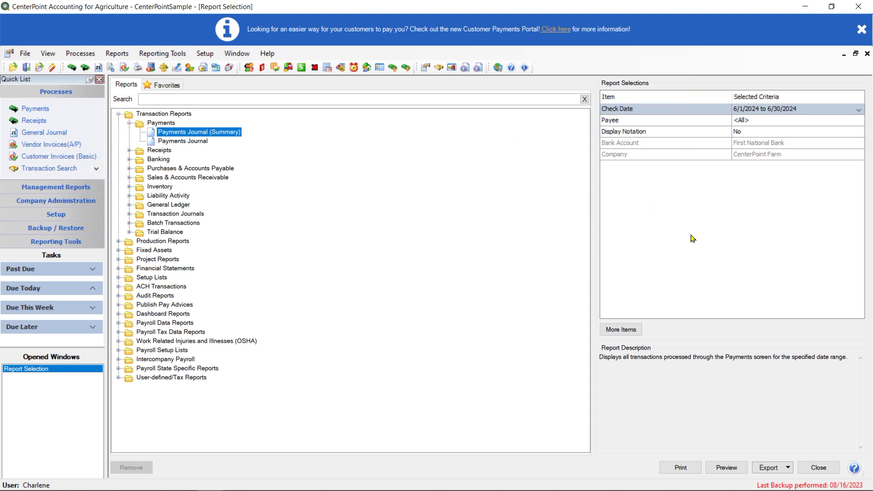
# Test whether the Company and Payee criteria can be edited for this user, leaving Payee set to <All>
pyautogui.click(774, 155)
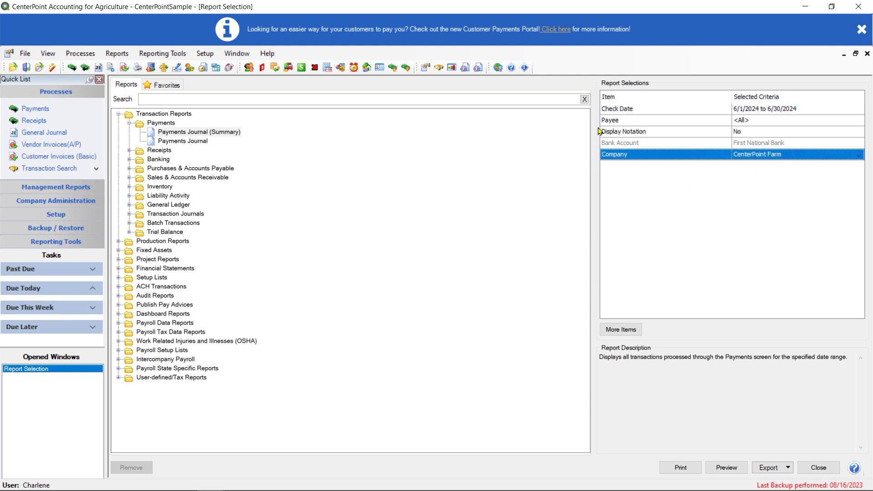
pyautogui.doubleClick(628, 120)
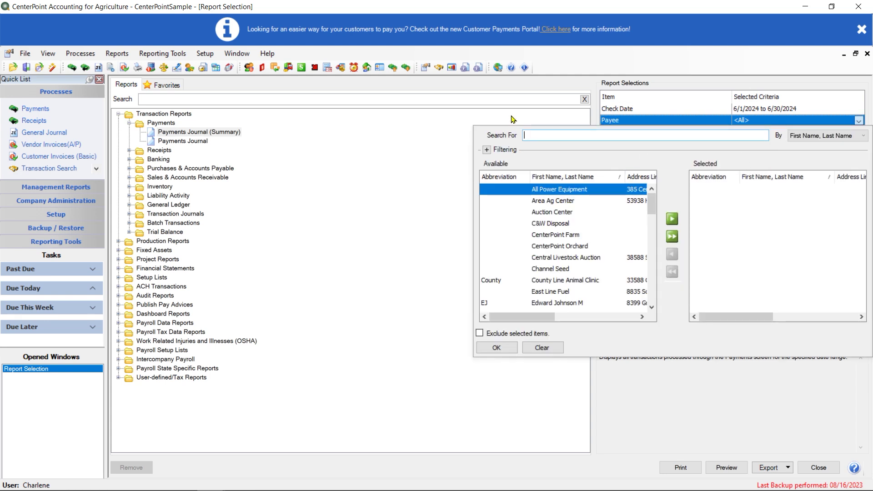
pyautogui.click(545, 350)
pyautogui.click(496, 347)
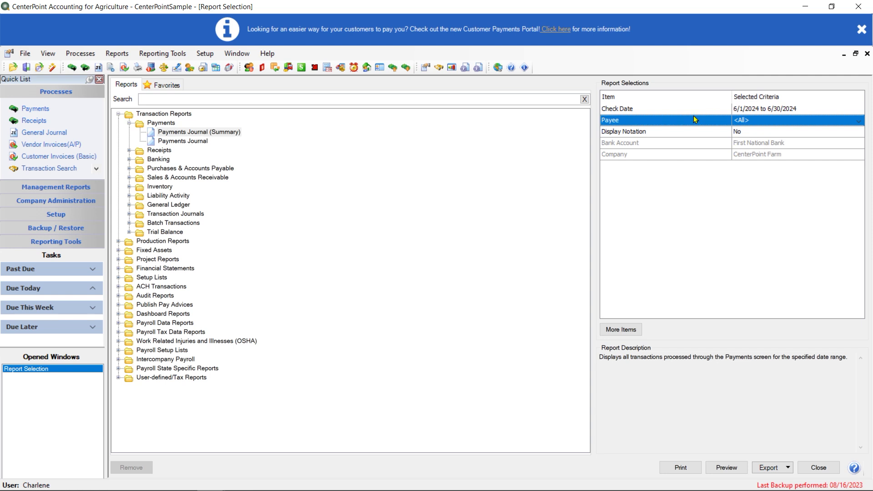
pyautogui.click(759, 122)
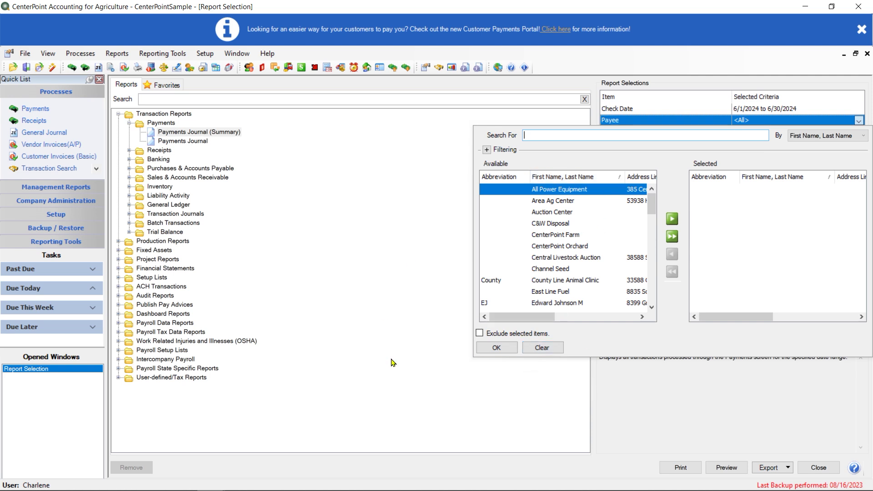
pyautogui.click(726, 406)
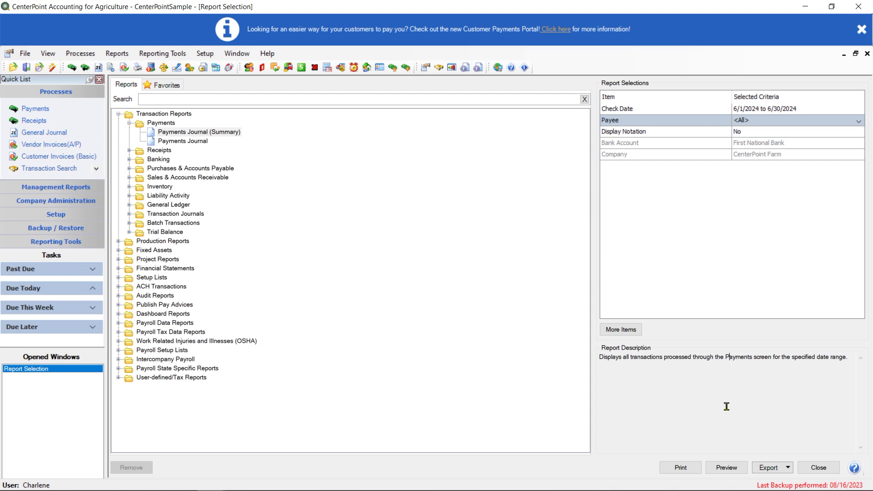